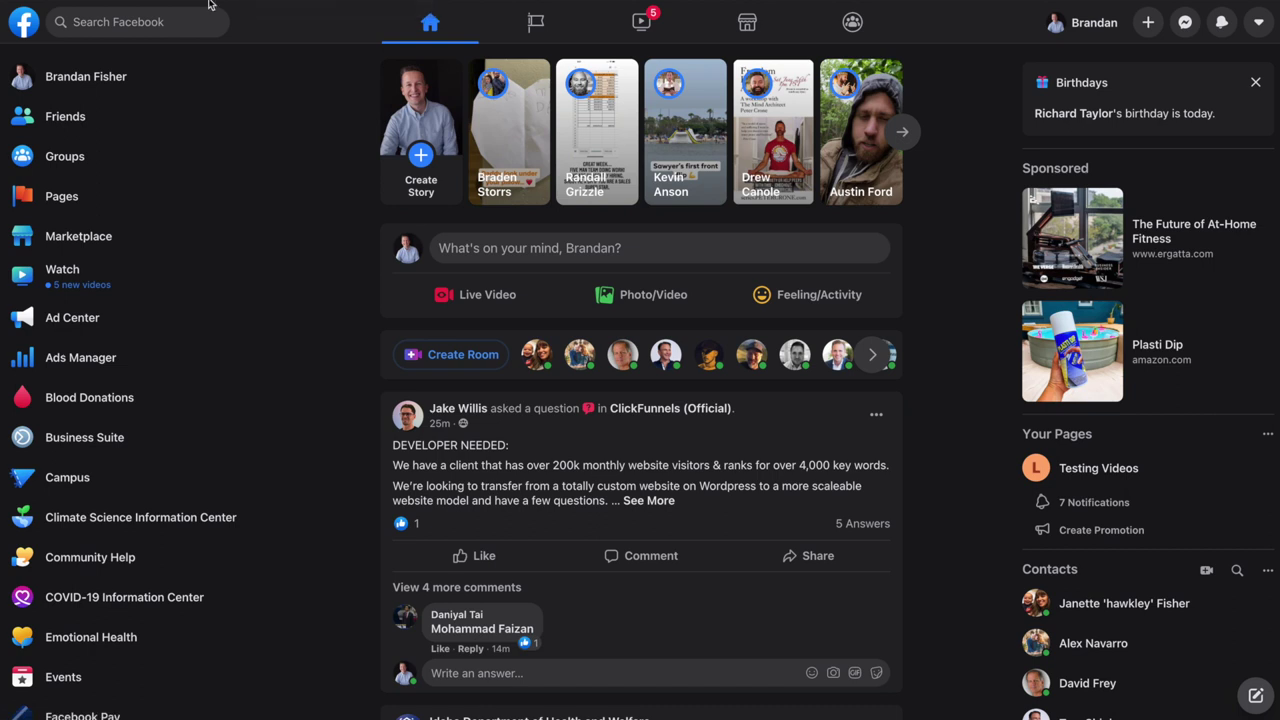
- Set up a Go Live broadcast posted in the Testing Group and continue to Stream Setup
{"action": "left_click", "coordinate": [65, 156]}
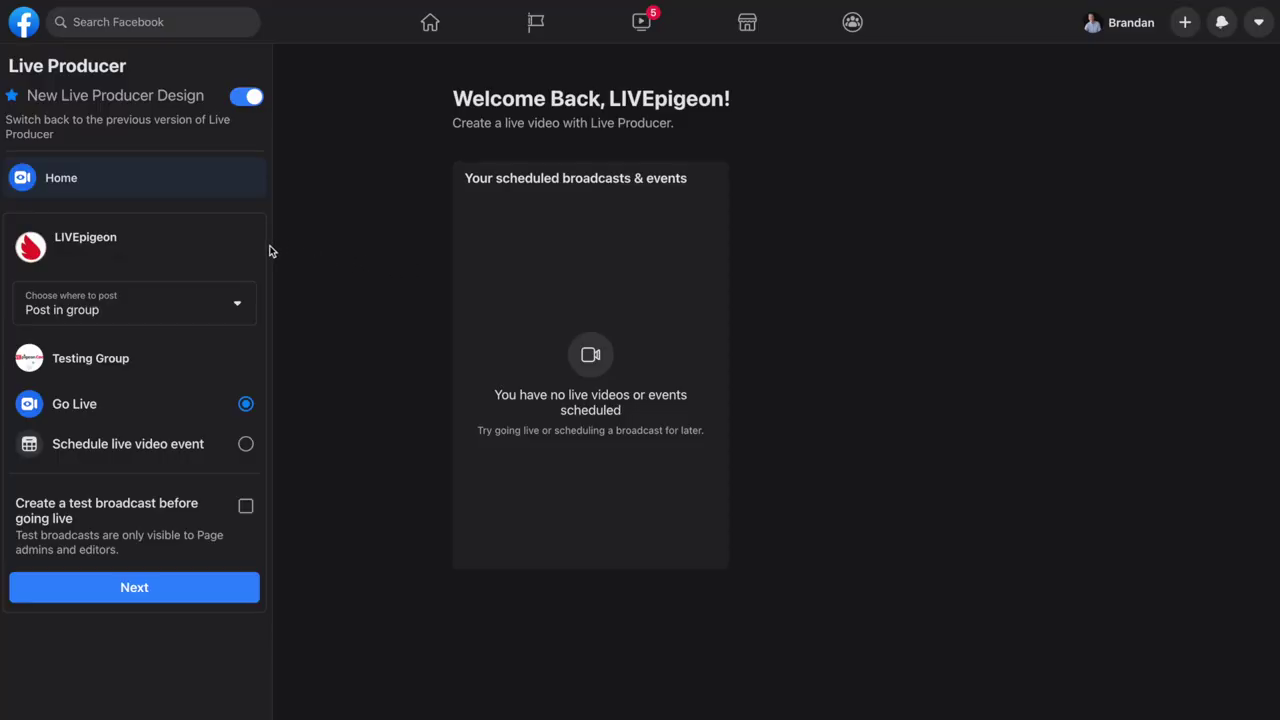
{"action": "left_click", "coordinate": [97, 591]}
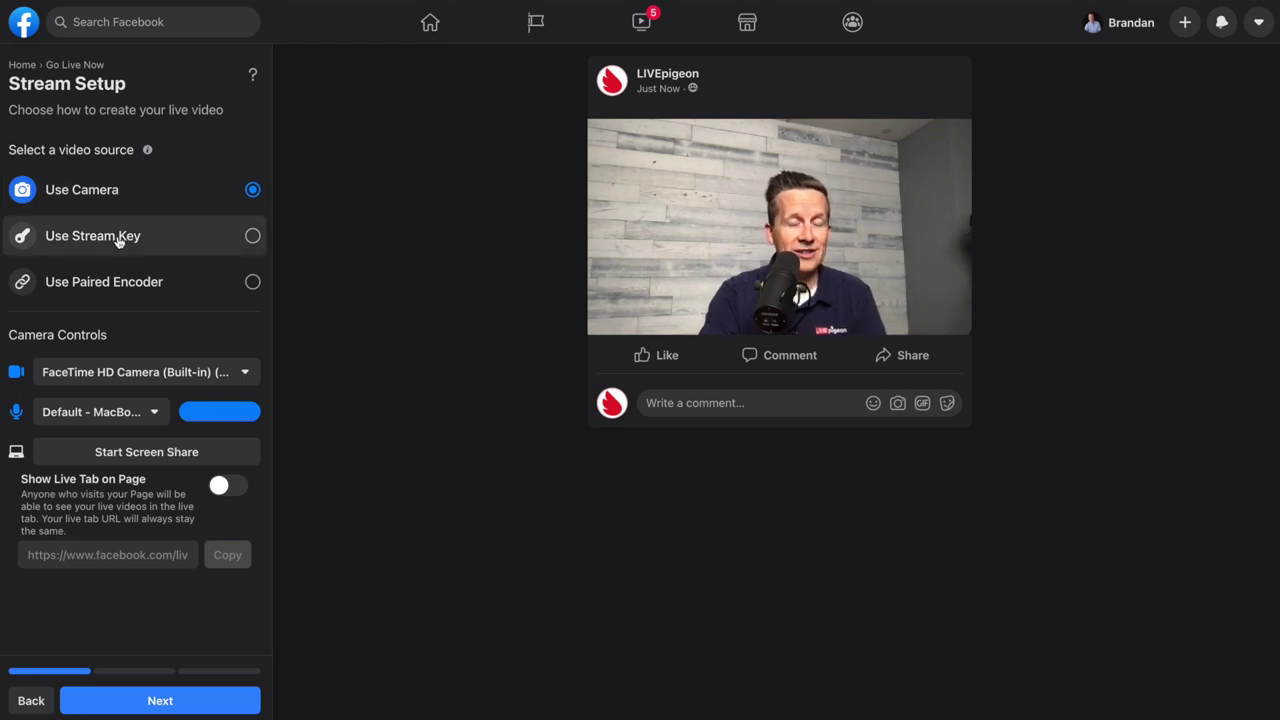
- Set the video source to Use Stream Key and scroll to the Server URL and Stream Key
{"action": "left_click", "coordinate": [210, 239]}
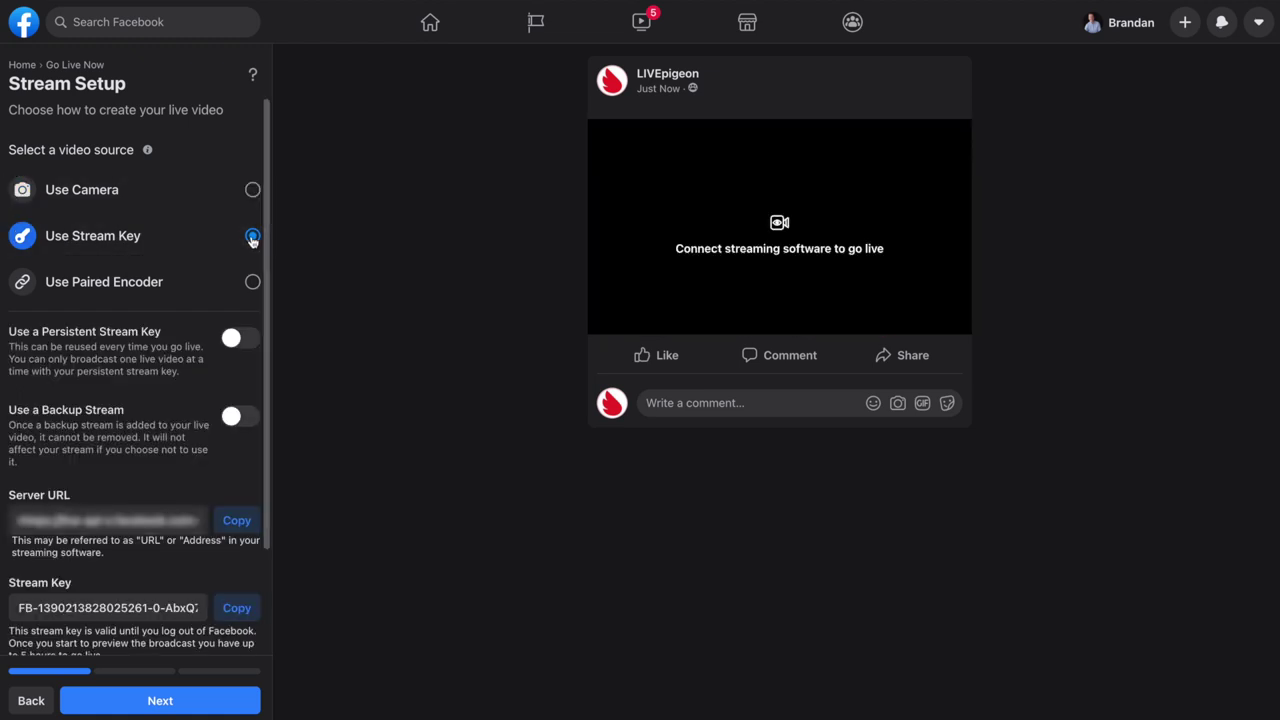
{"action": "scroll", "coordinate": [171, 349], "scroll_direction": "down", "scroll_amount": 2}
{"action": "scroll", "coordinate": [171, 349], "scroll_direction": "down", "scroll_amount": 1}
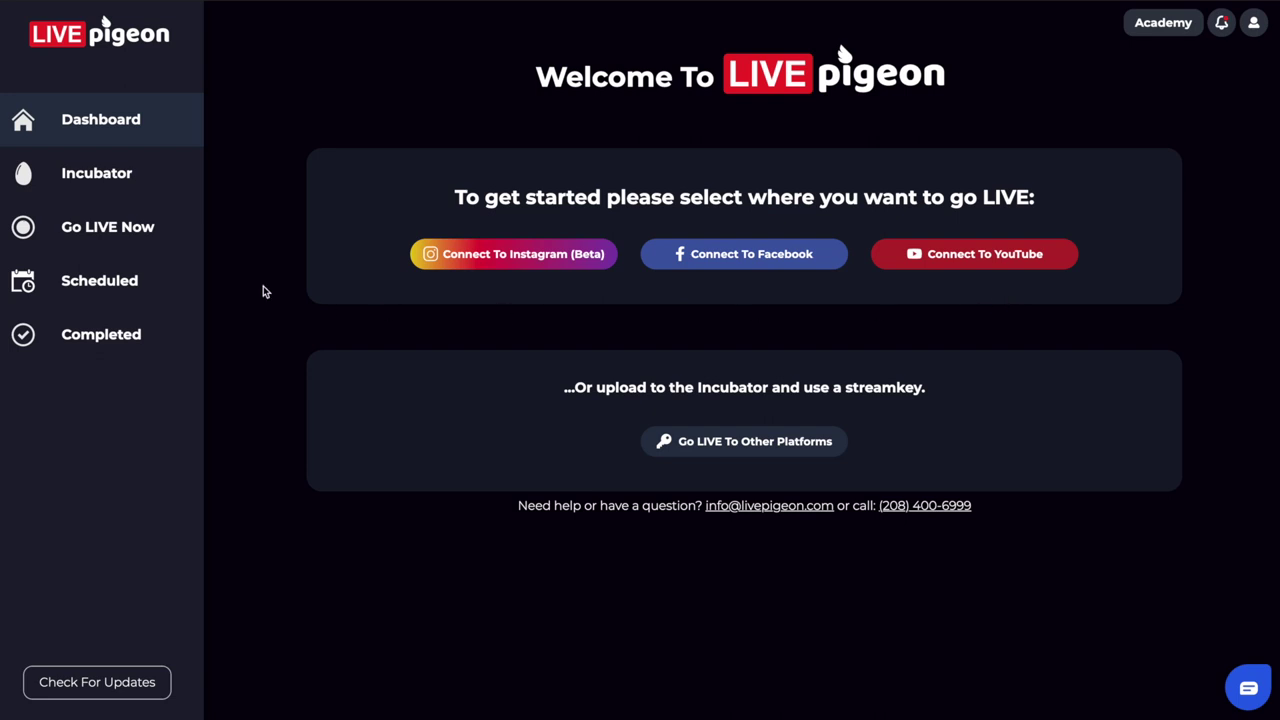
- Start Stream Key streaming for the Incubator video 'Before you Get Started new'
{"action": "left_click", "coordinate": [113, 178]}
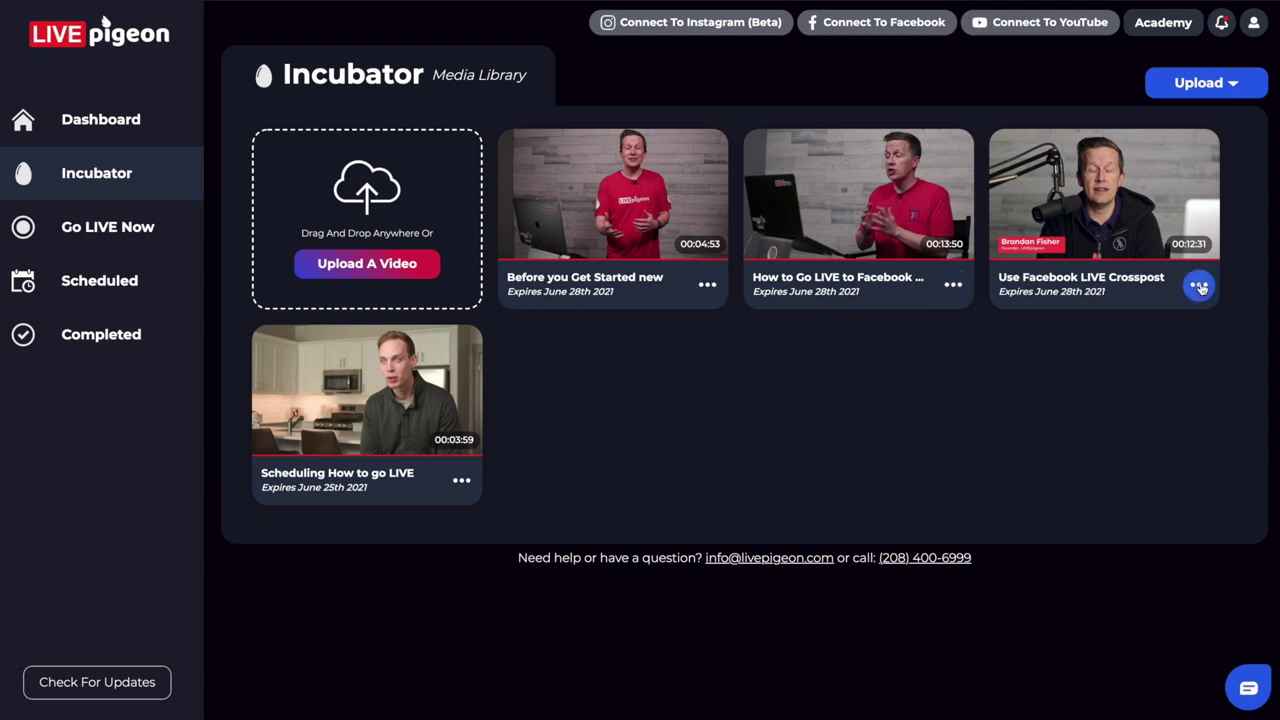
{"action": "left_click", "coordinate": [707, 287]}
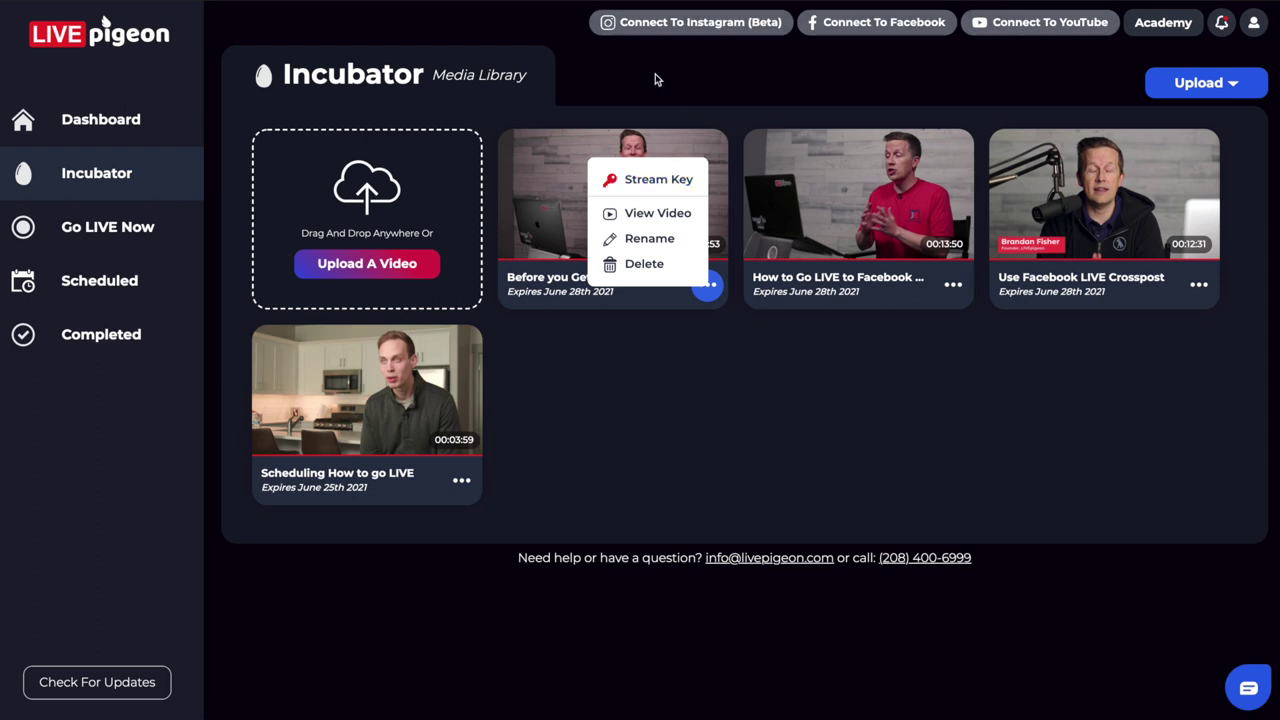
{"action": "left_click", "coordinate": [646, 181]}
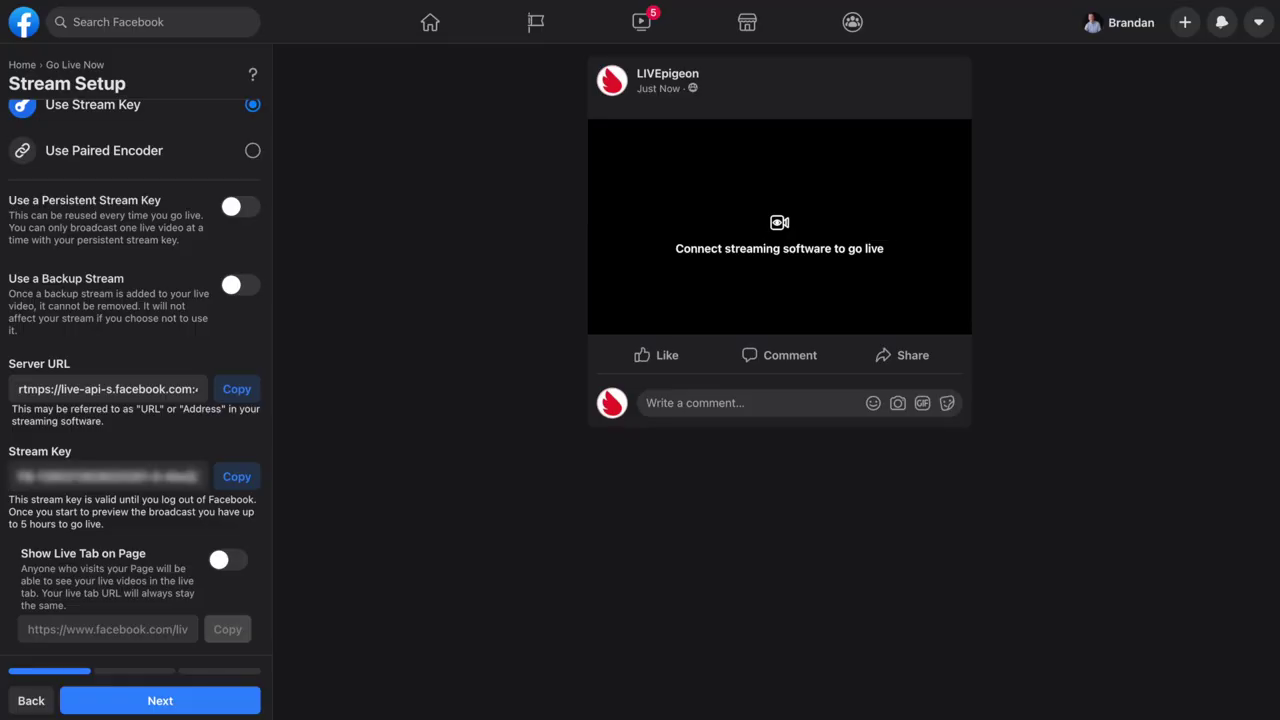
{"action": "left_click", "coordinate": [246, 397]}
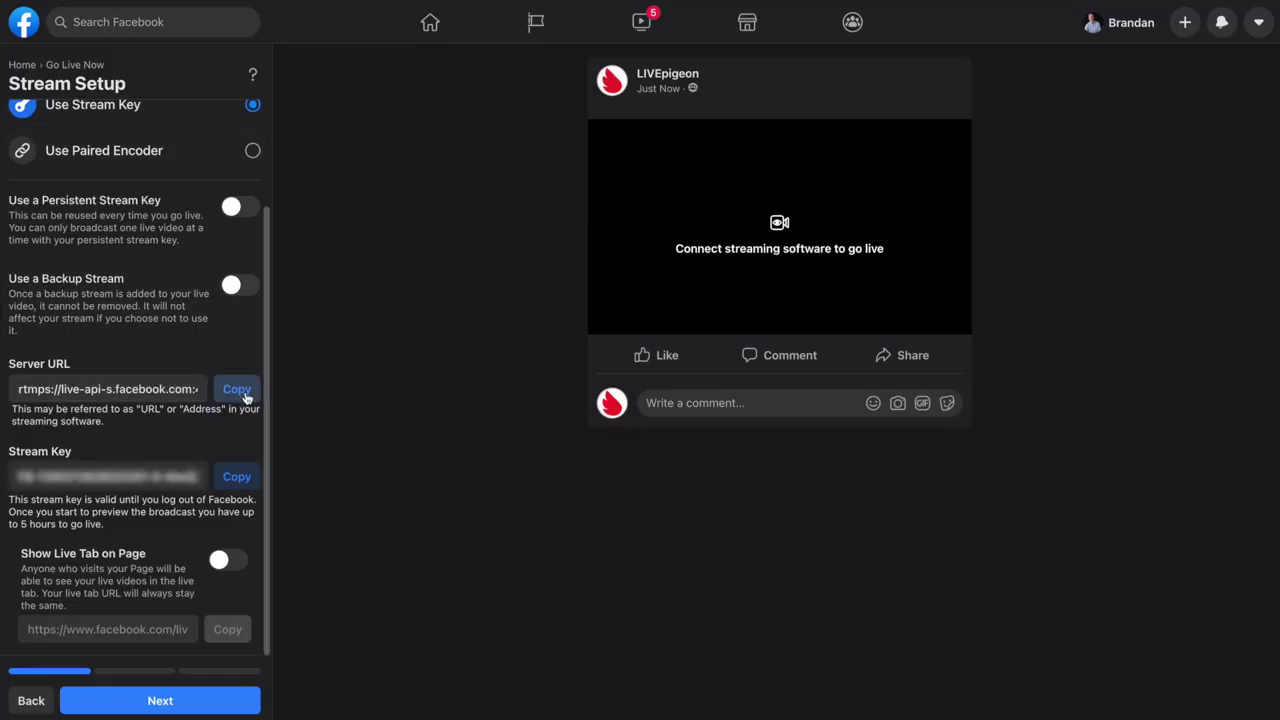
{"action": "left_click", "coordinate": [245, 397]}
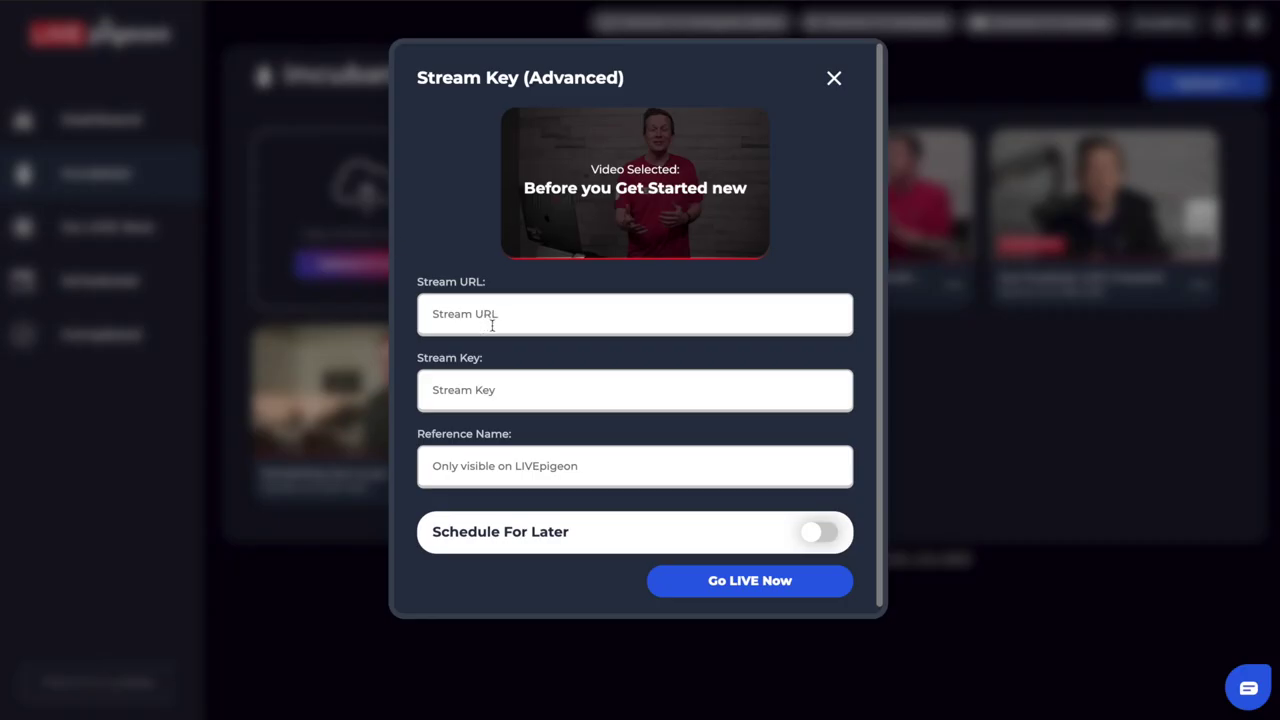
{"action": "left_click", "coordinate": [491, 322]}
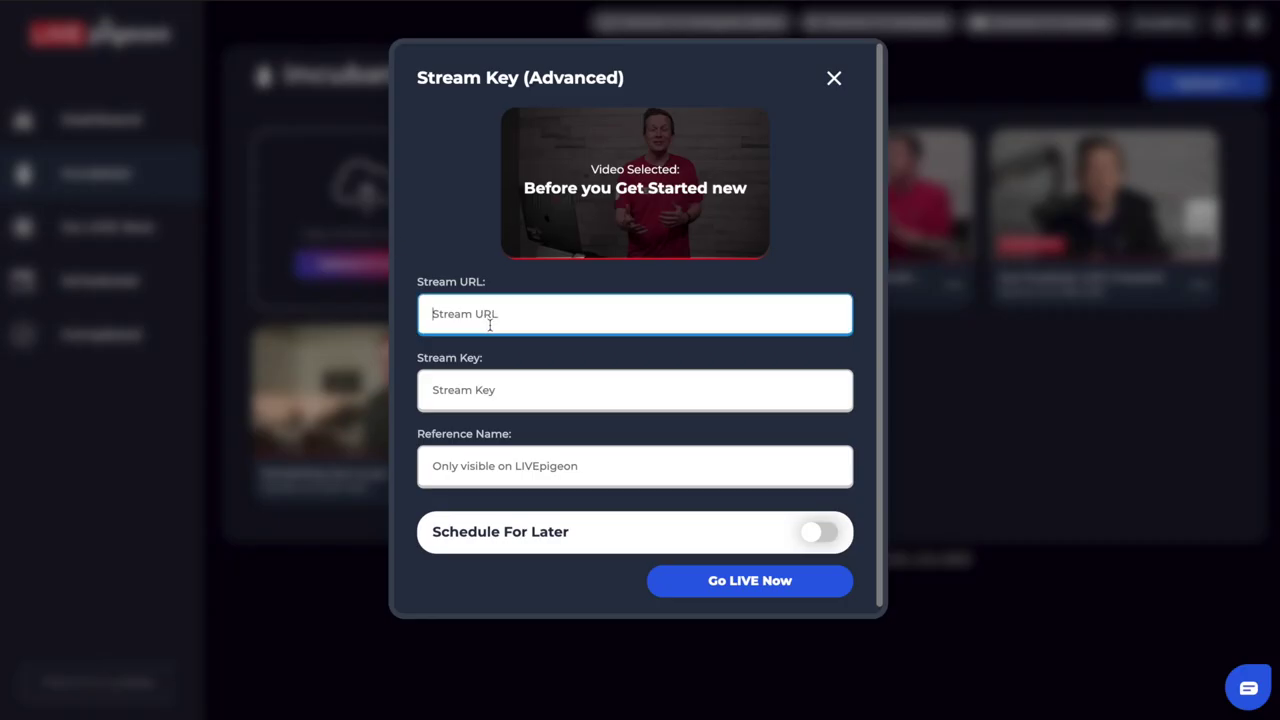
{"action": "key", "text": "ctrl+v"}
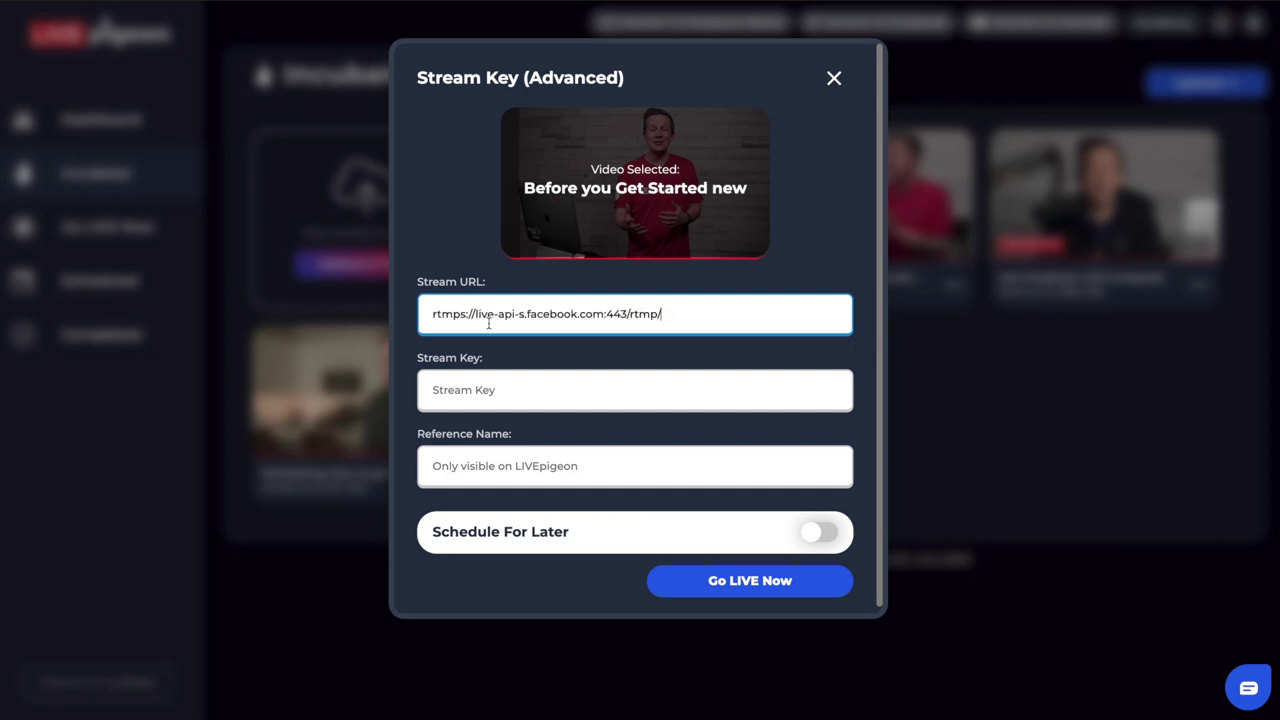
{"action": "right_click", "coordinate": [719, 321]}
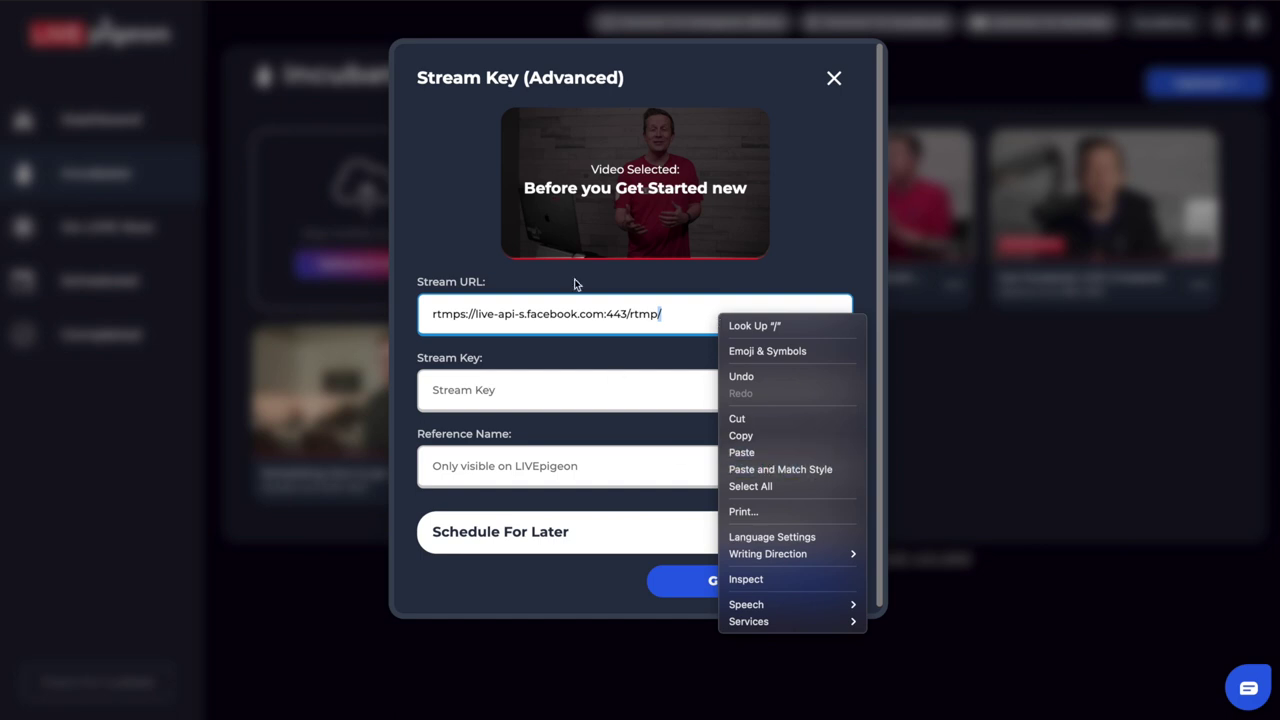
{"action": "key", "text": "Escape"}
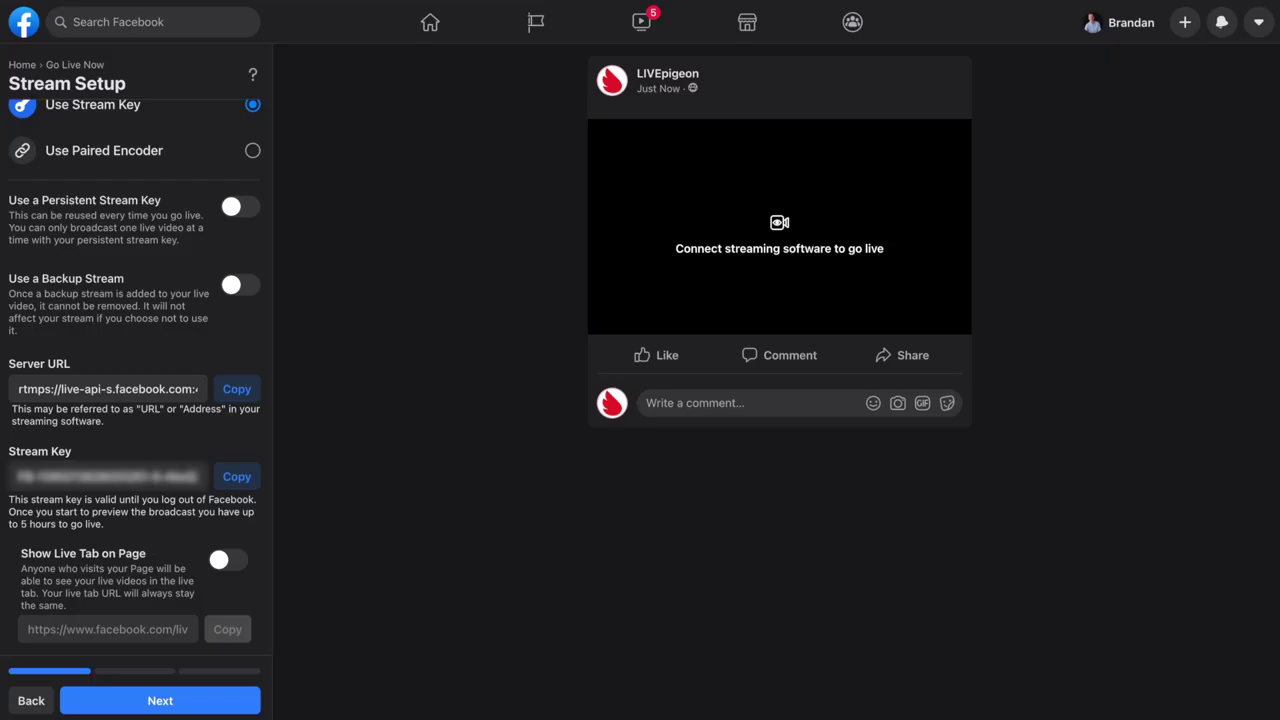
- Paste Facebook's stream key into LIVEpigeon's Stream Key field
{"action": "left_click", "coordinate": [237, 479]}
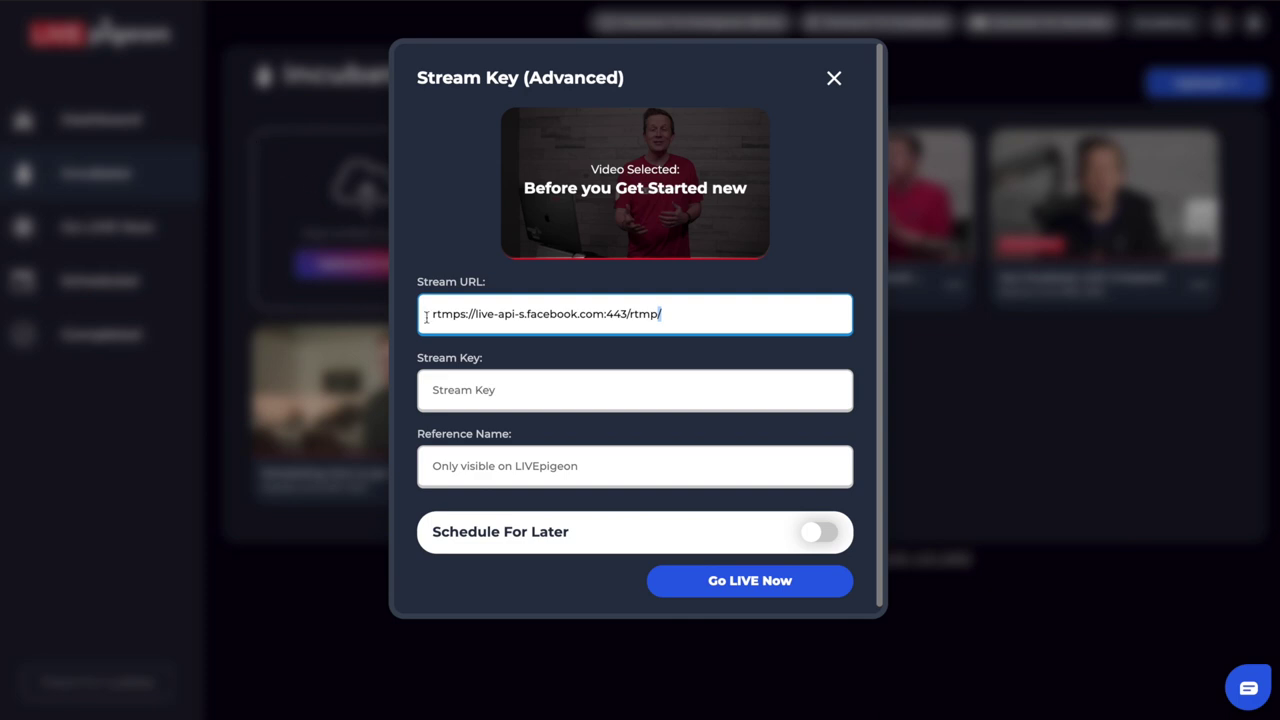
{"action": "right_click", "coordinate": [456, 387]}
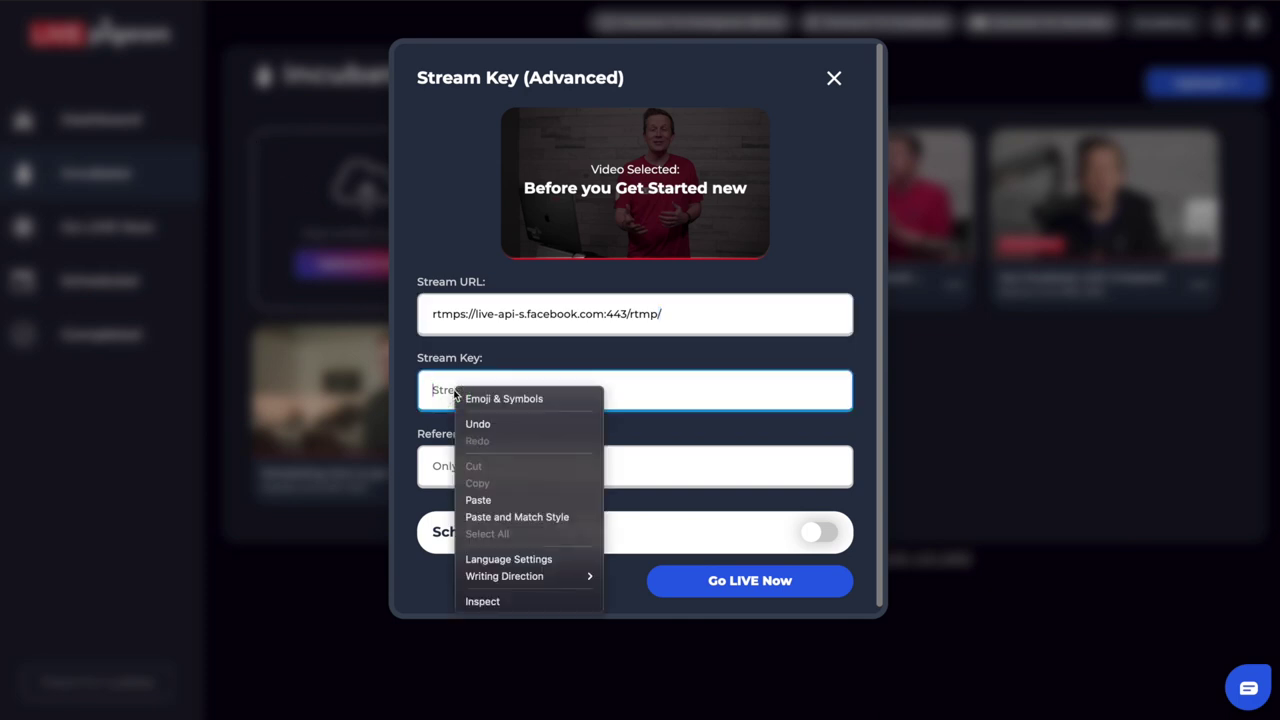
{"action": "left_click", "coordinate": [514, 500]}
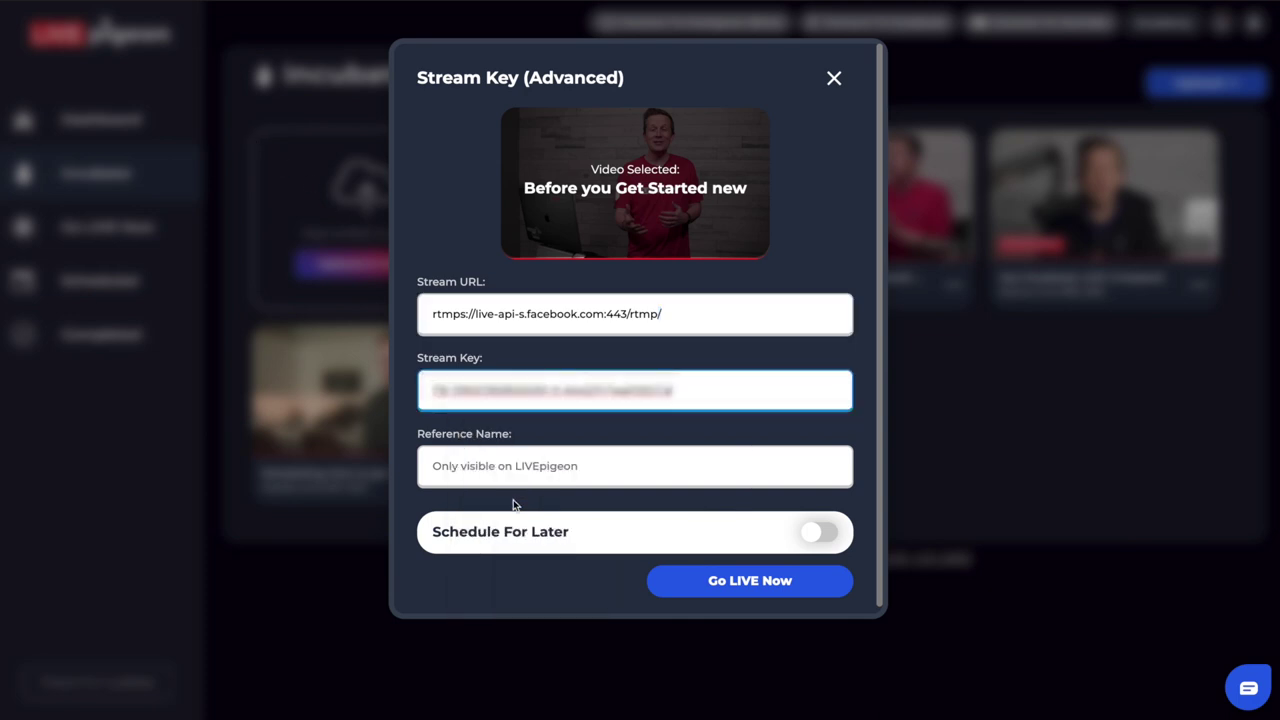
{"action": "left_click", "coordinate": [505, 467]}
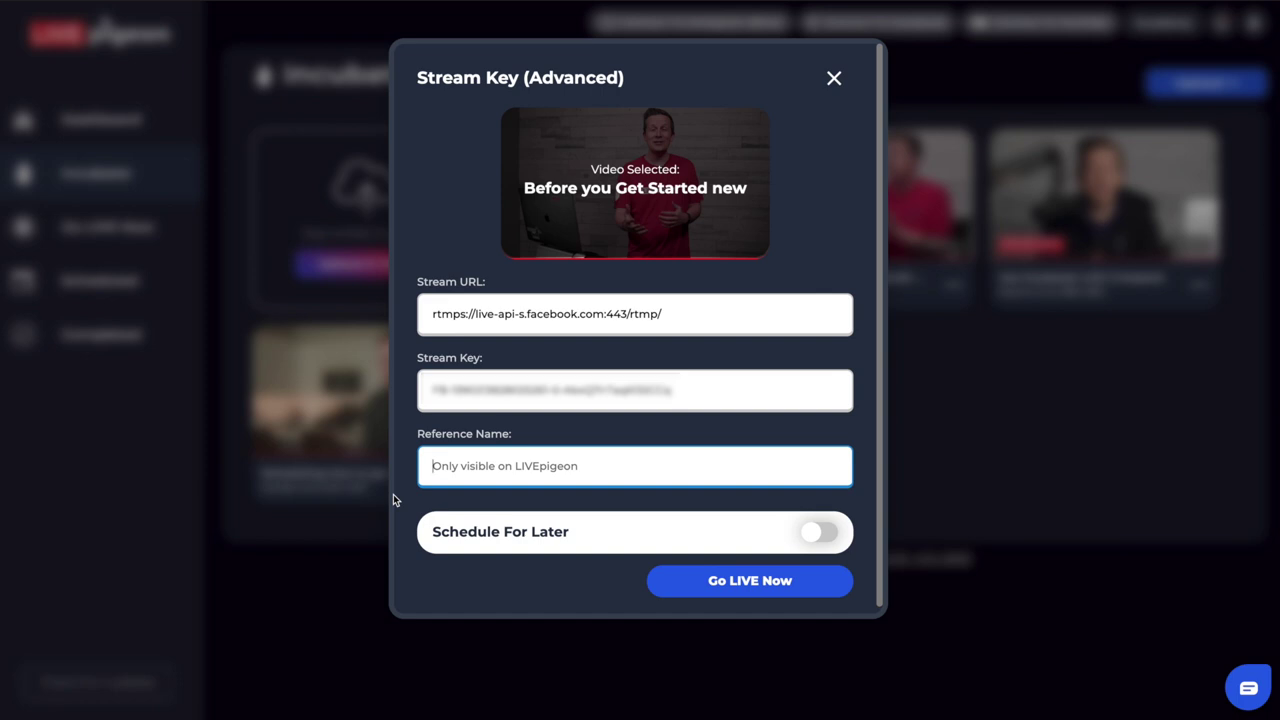
- Enter 'Manual Stream Key Training Video' as the stream's reference name
{"action": "type", "text": "Manual Stream Key Training Video"}
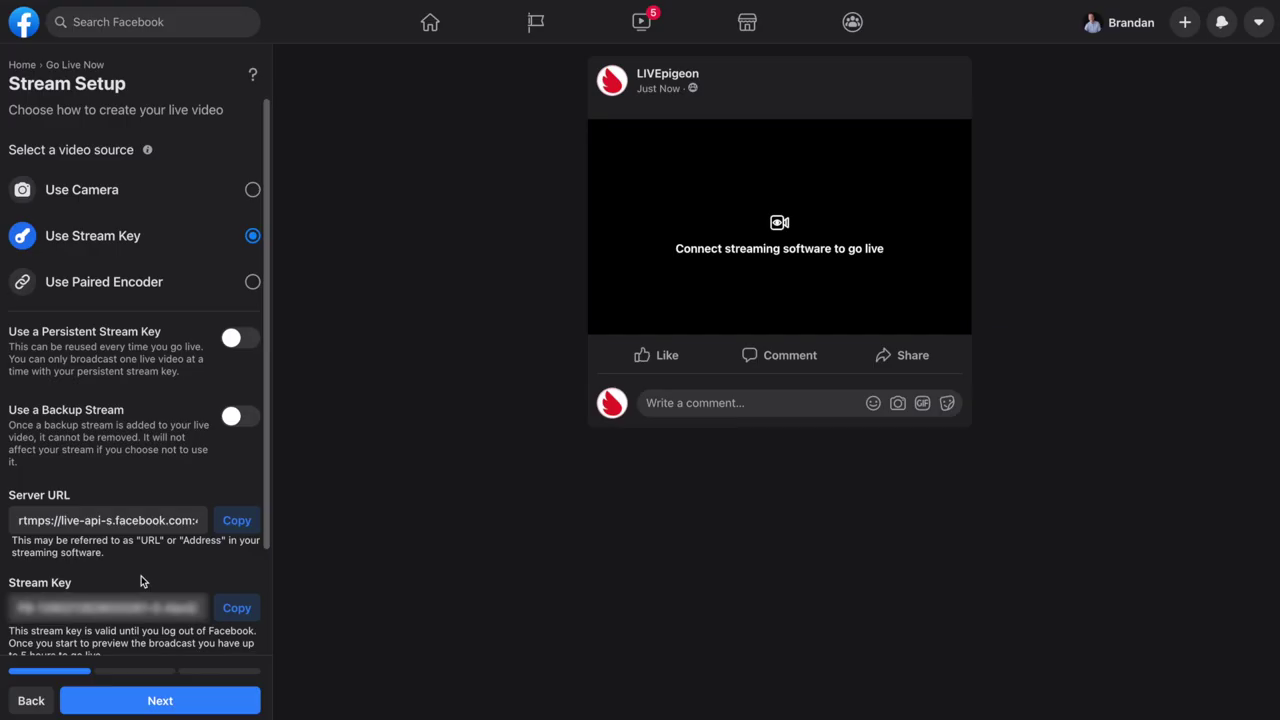
- Title the post 'How to use the Manual Stream Key', add the manual-stream-key description, and continue to the dashboard
{"action": "scroll", "coordinate": [140, 581], "scroll_direction": "down", "scroll_amount": 2}
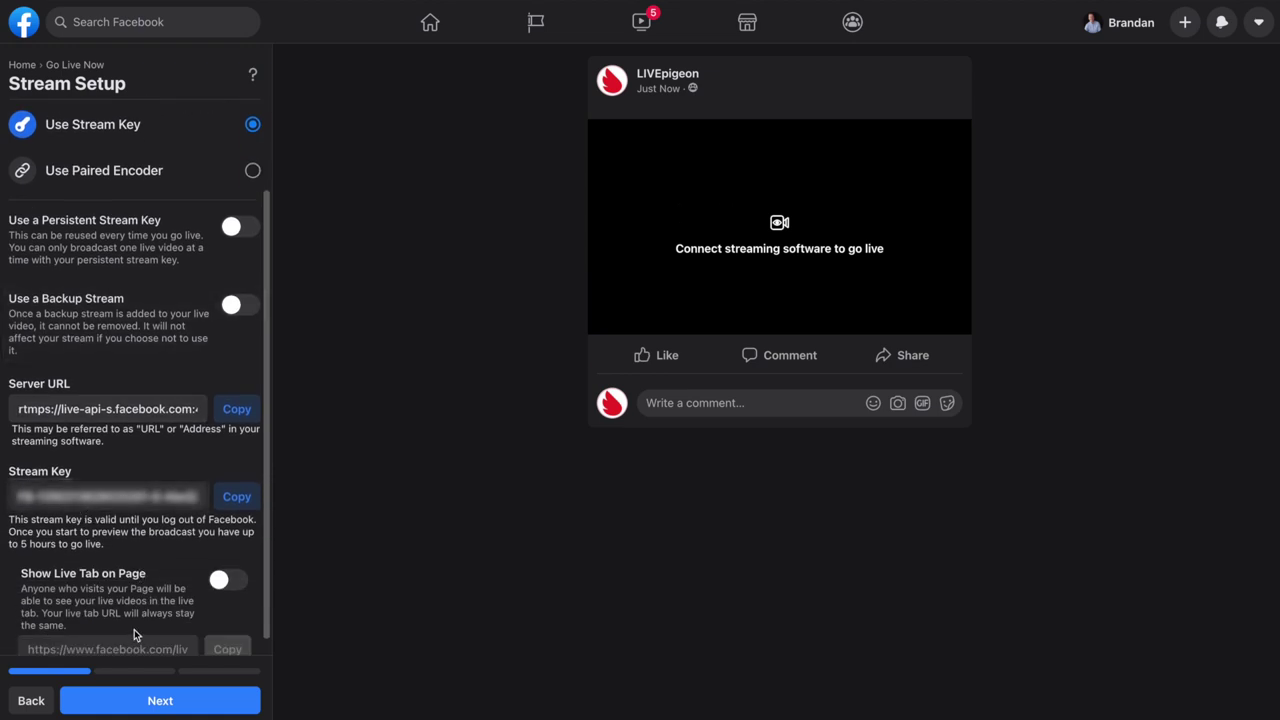
{"action": "scroll", "coordinate": [134, 629], "scroll_direction": "down", "scroll_amount": 1}
{"action": "left_click", "coordinate": [137, 701]}
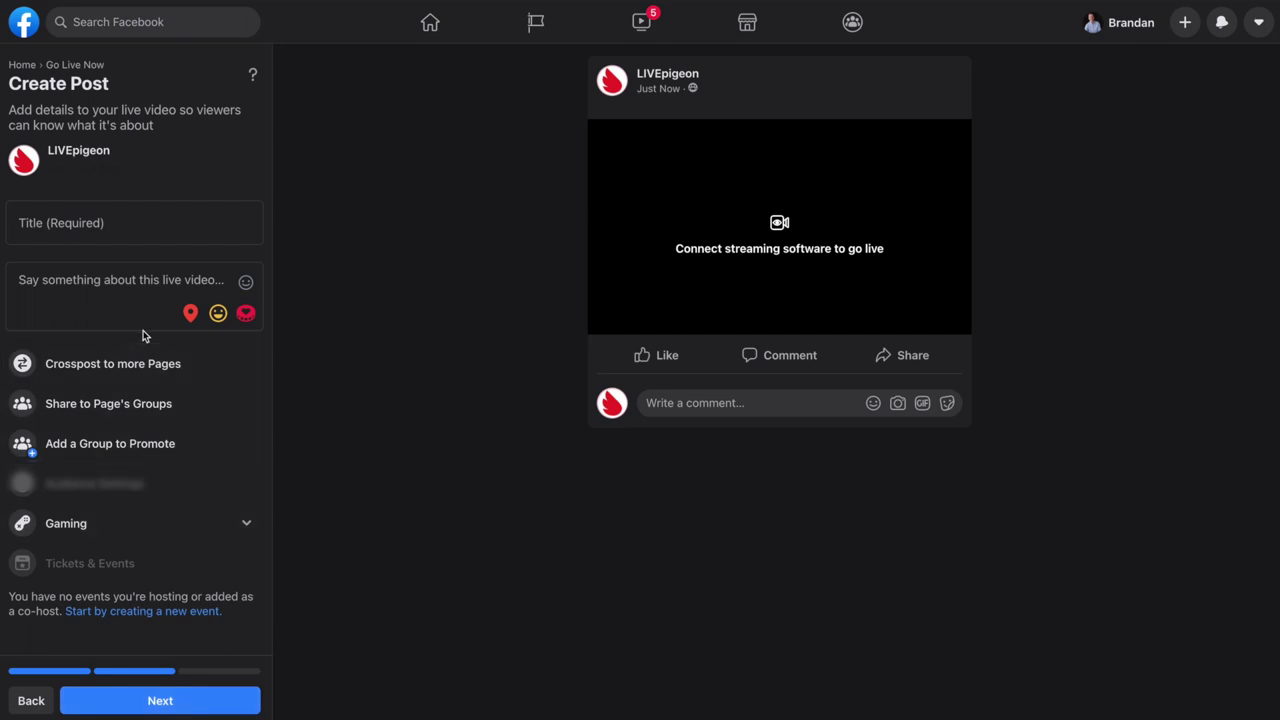
{"action": "left_click", "coordinate": [143, 227]}
{"action": "type", "text": "How to use the Manual Stream Key"}
{"action": "key", "text": "Tab"}
{"action": "type", "text": "this video we cover how to go LIVE to Facebook using a manual stream key."}
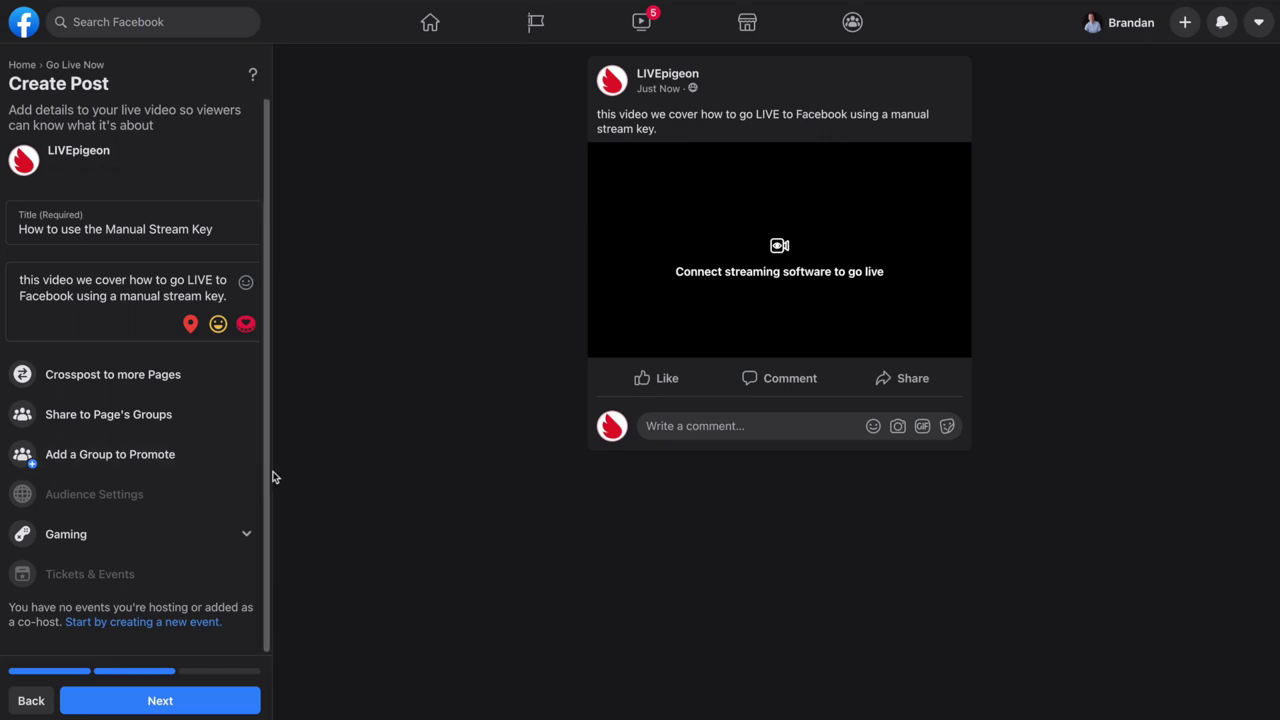
{"action": "left_click", "coordinate": [185, 696]}
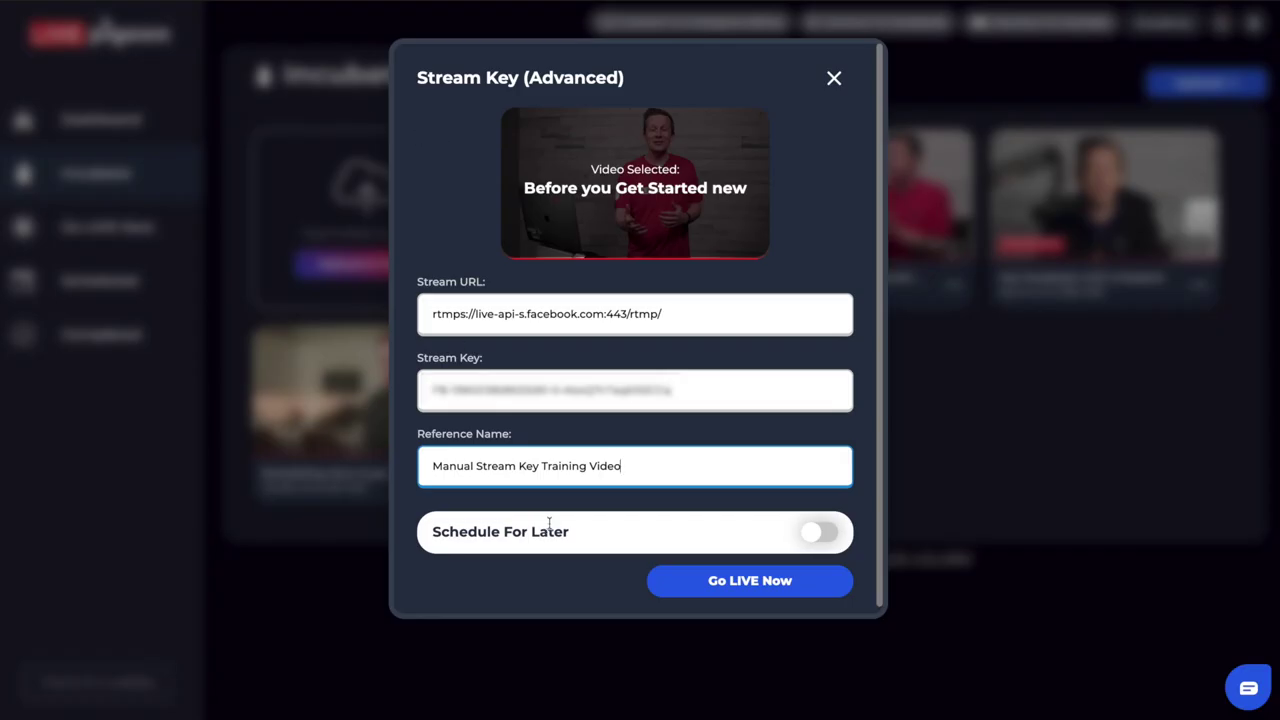
- Go LIVE Now with the selected video to Facebook
{"action": "left_click", "coordinate": [698, 590]}
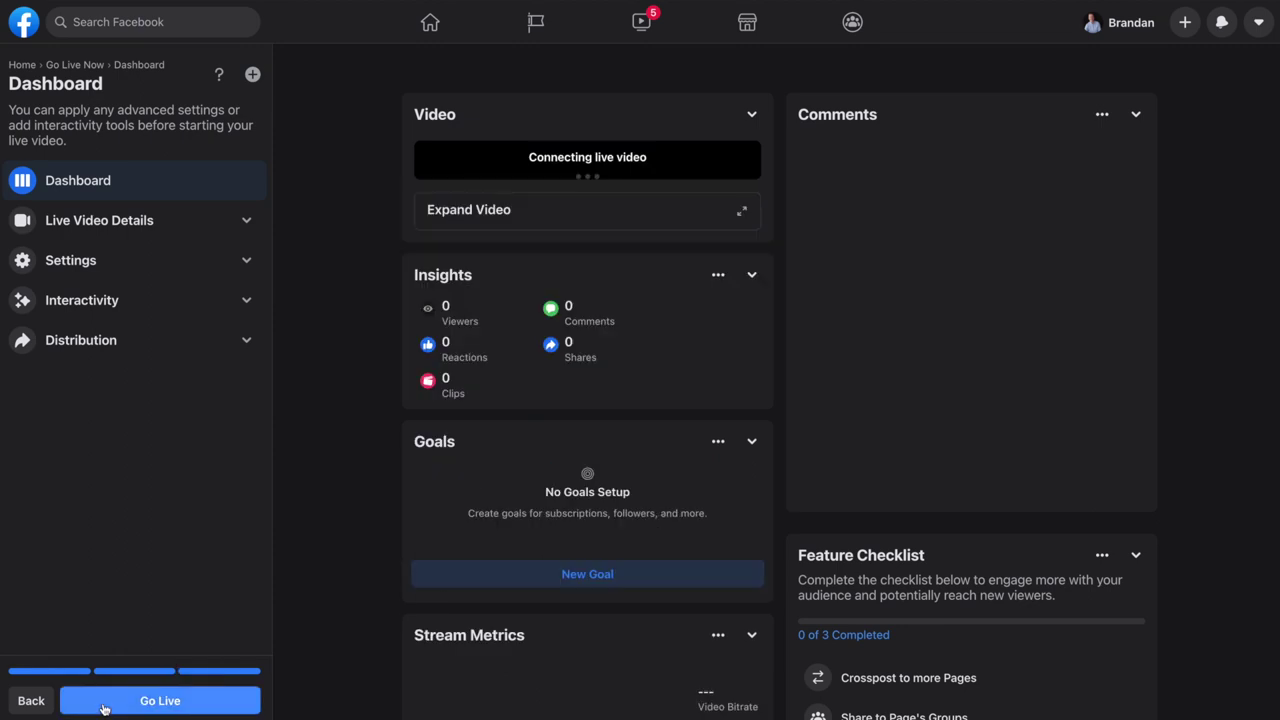
- Take the Facebook broadcast live, then open a new browser tab
{"action": "left_click", "coordinate": [104, 701]}
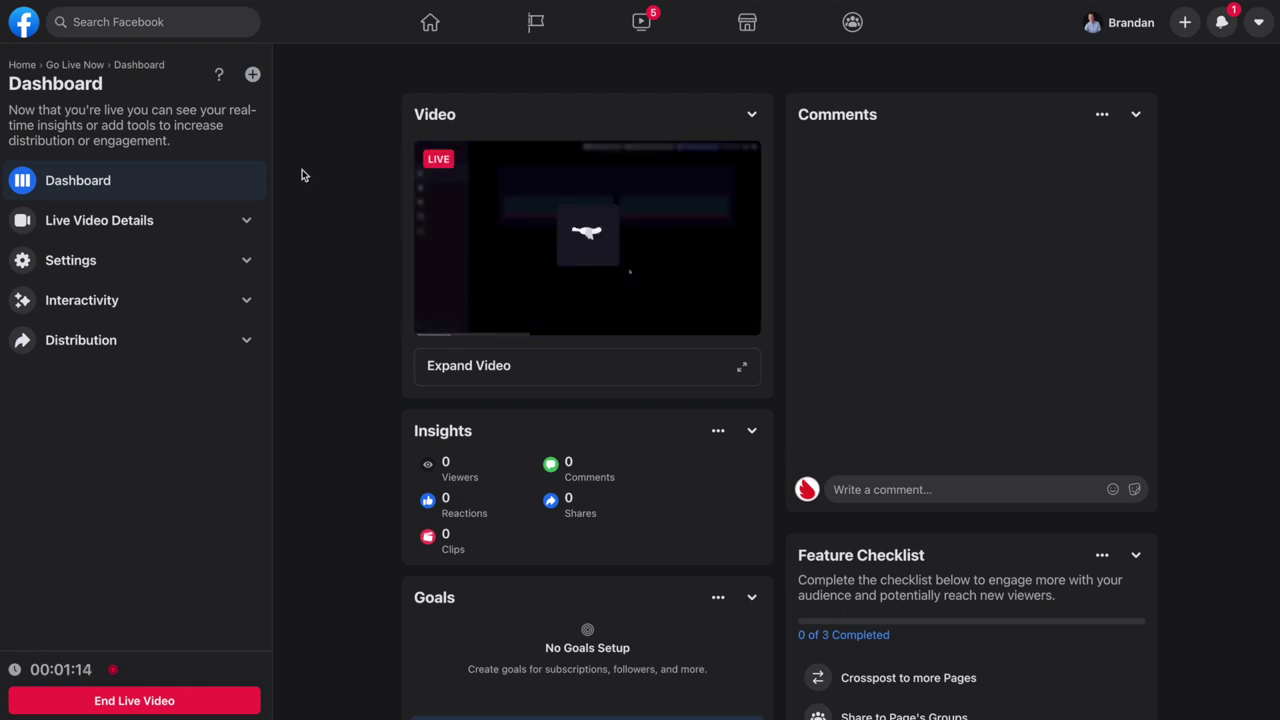
{"action": "key", "text": "ctrl+t"}
- Load Facebook, go to Groups, and expand the live LIVEpigeon video in Testing Group
{"action": "type", "text": "facebook"}
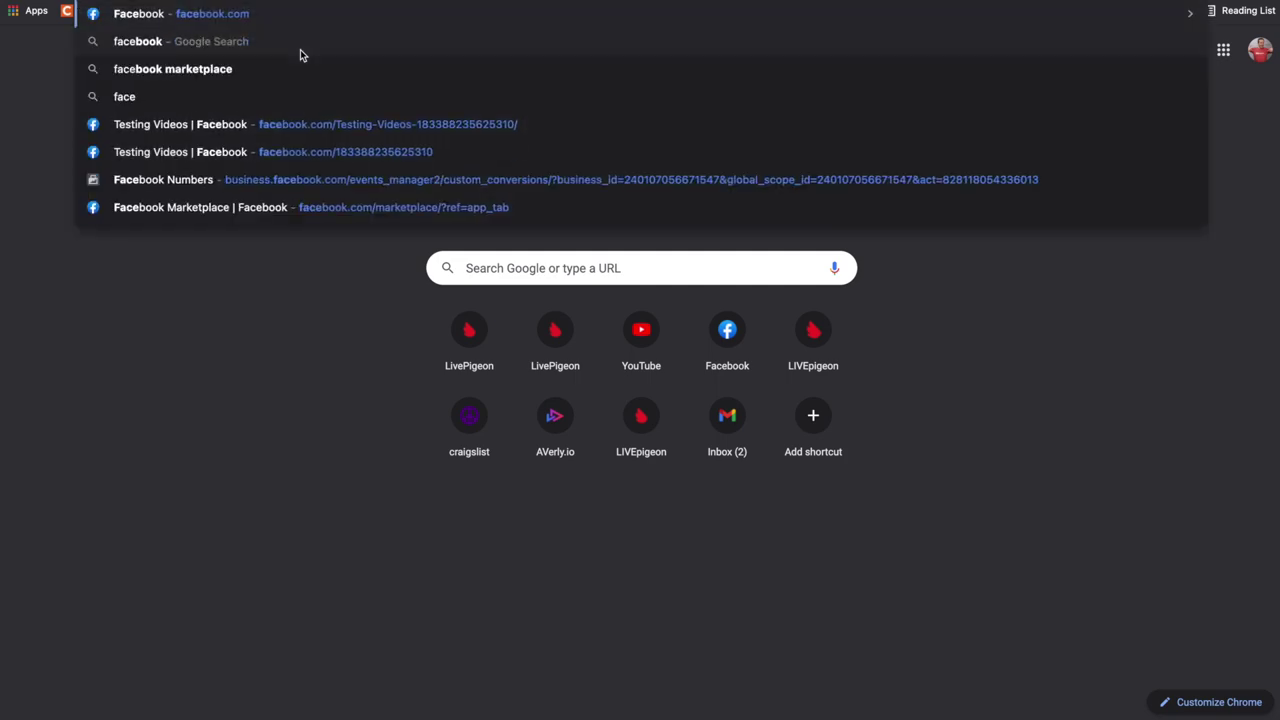
{"action": "key", "text": "Return"}
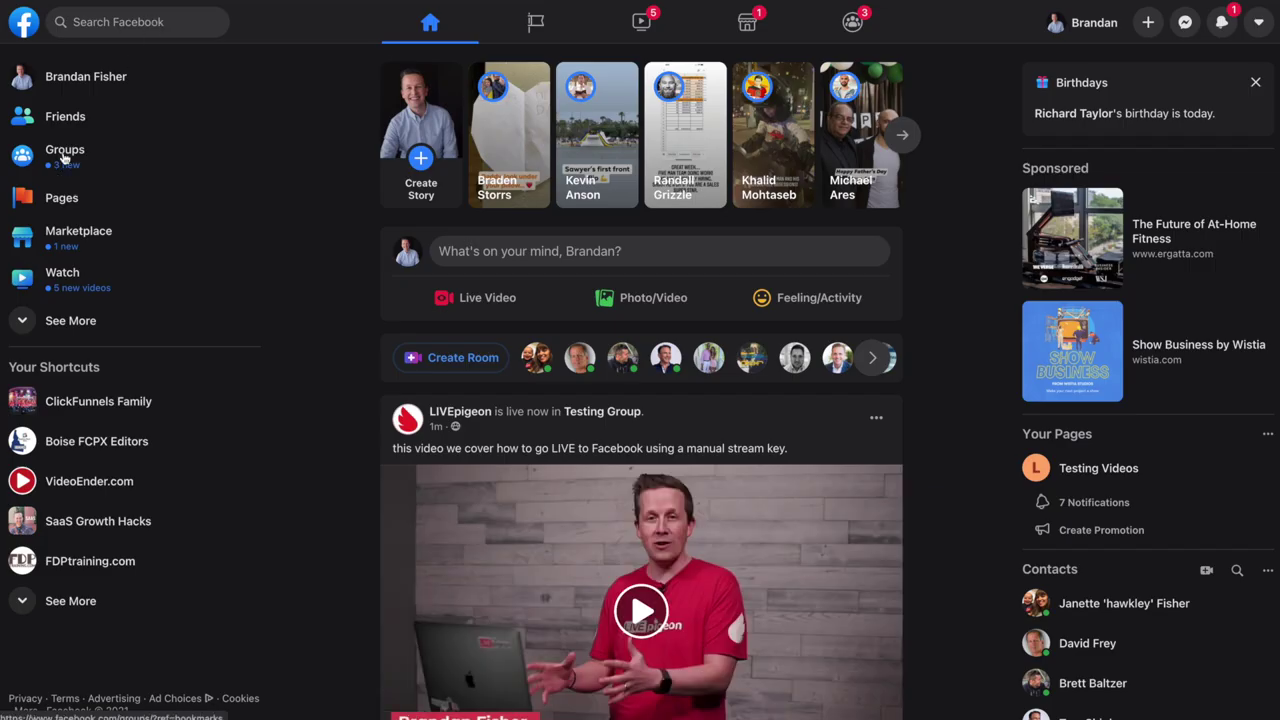
{"action": "left_click", "coordinate": [76, 166]}
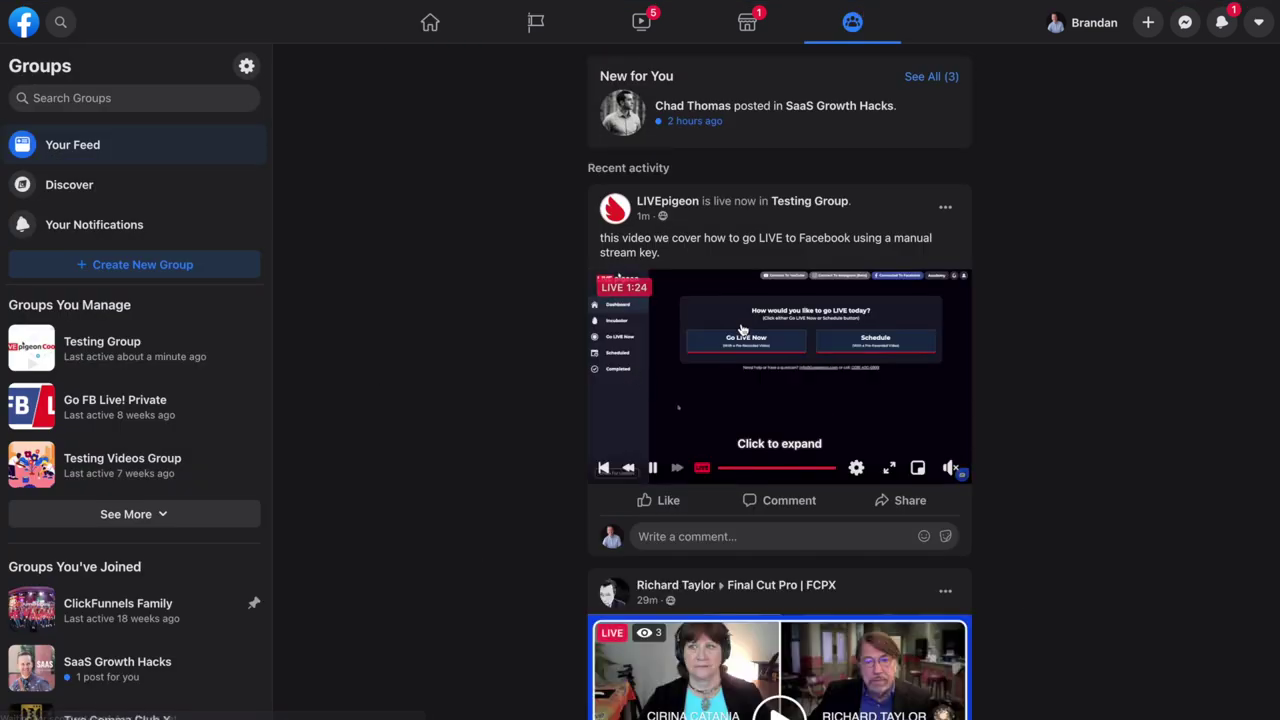
{"action": "left_click", "coordinate": [810, 368]}
{"action": "left_click", "coordinate": [810, 368]}
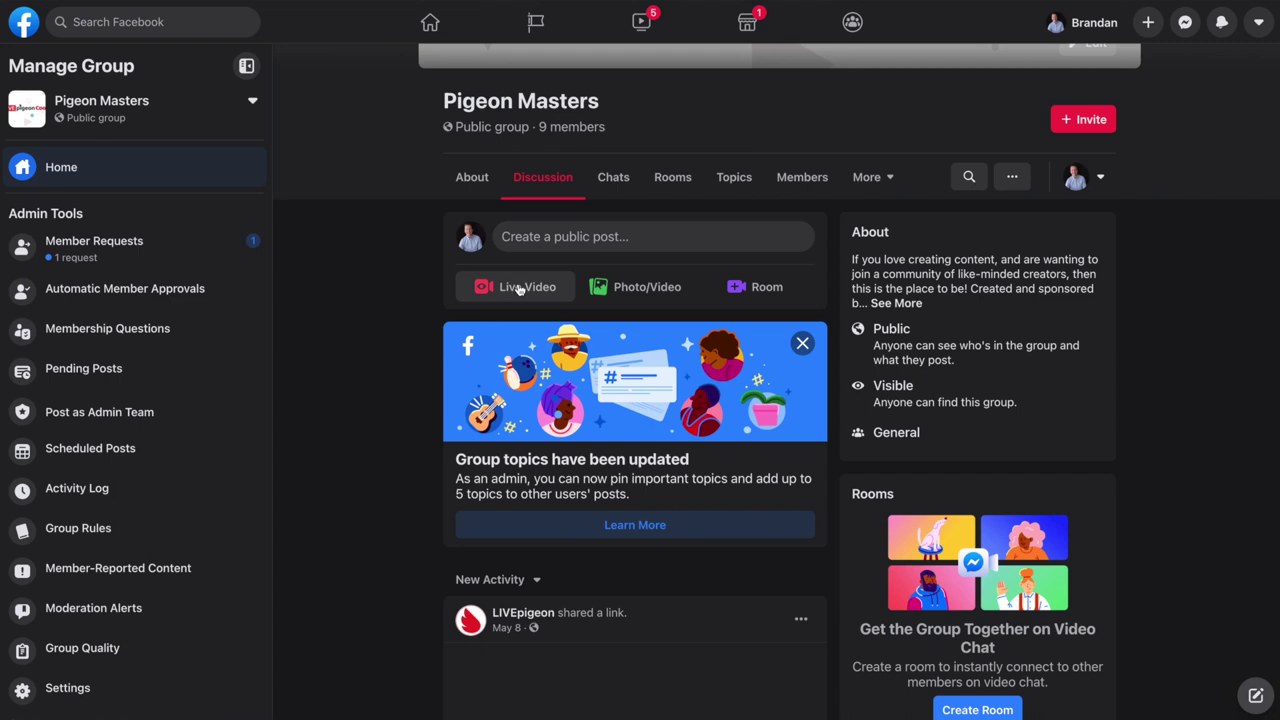
- Start a new Live Video from the Pigeon Masters group page
{"action": "left_click", "coordinate": [512, 287]}
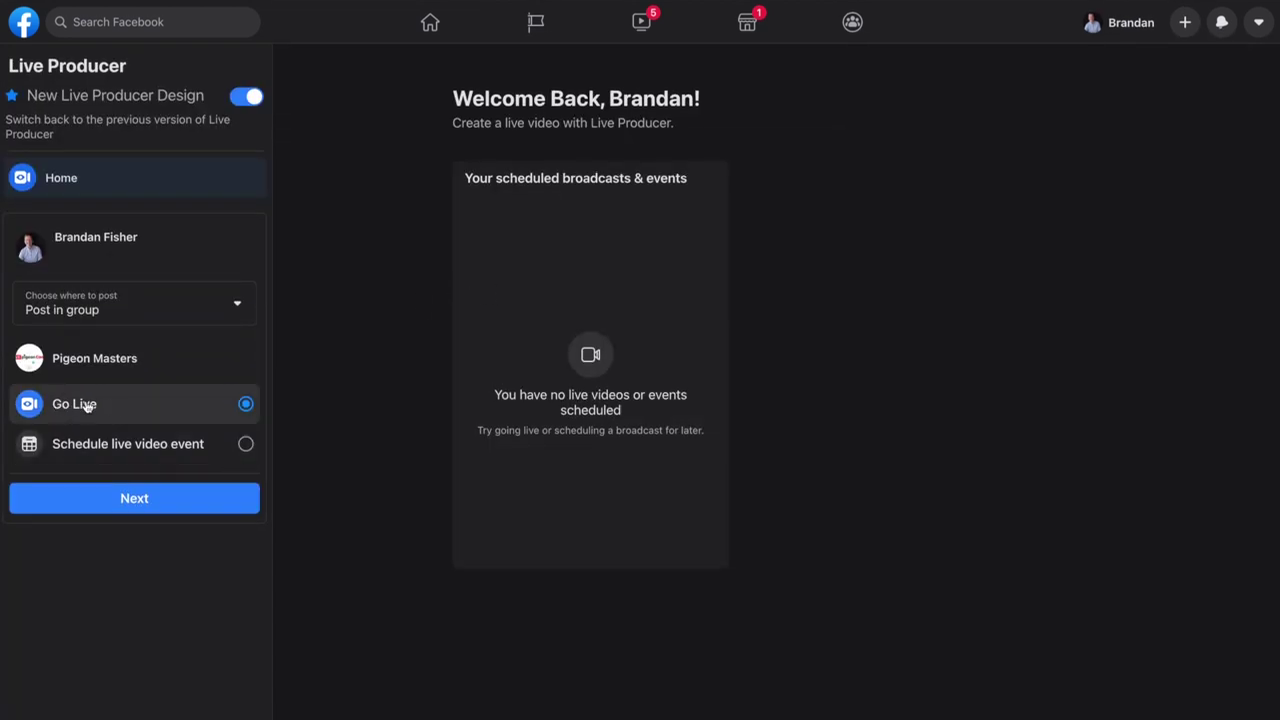
- Choose to schedule the Pigeon Masters live video for Jun 21, 2021, 11:57 AM instead of going live now
{"action": "left_click", "coordinate": [246, 445]}
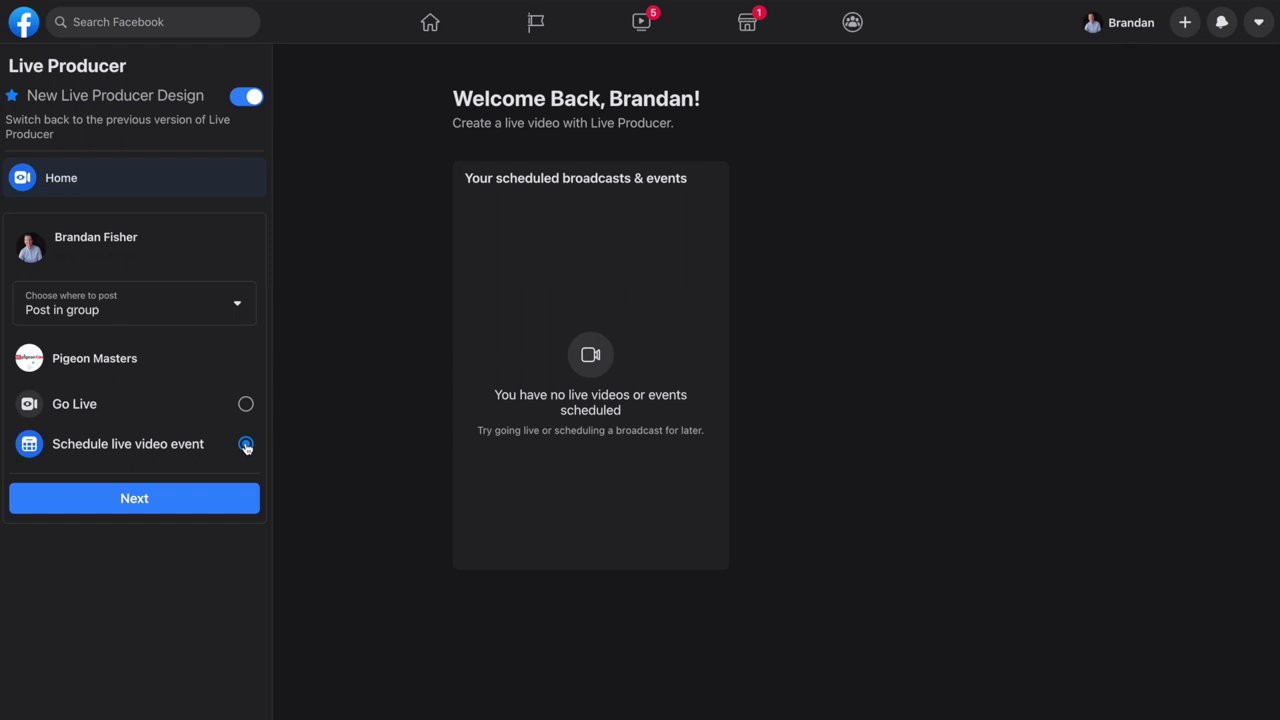
{"action": "left_click", "coordinate": [189, 507]}
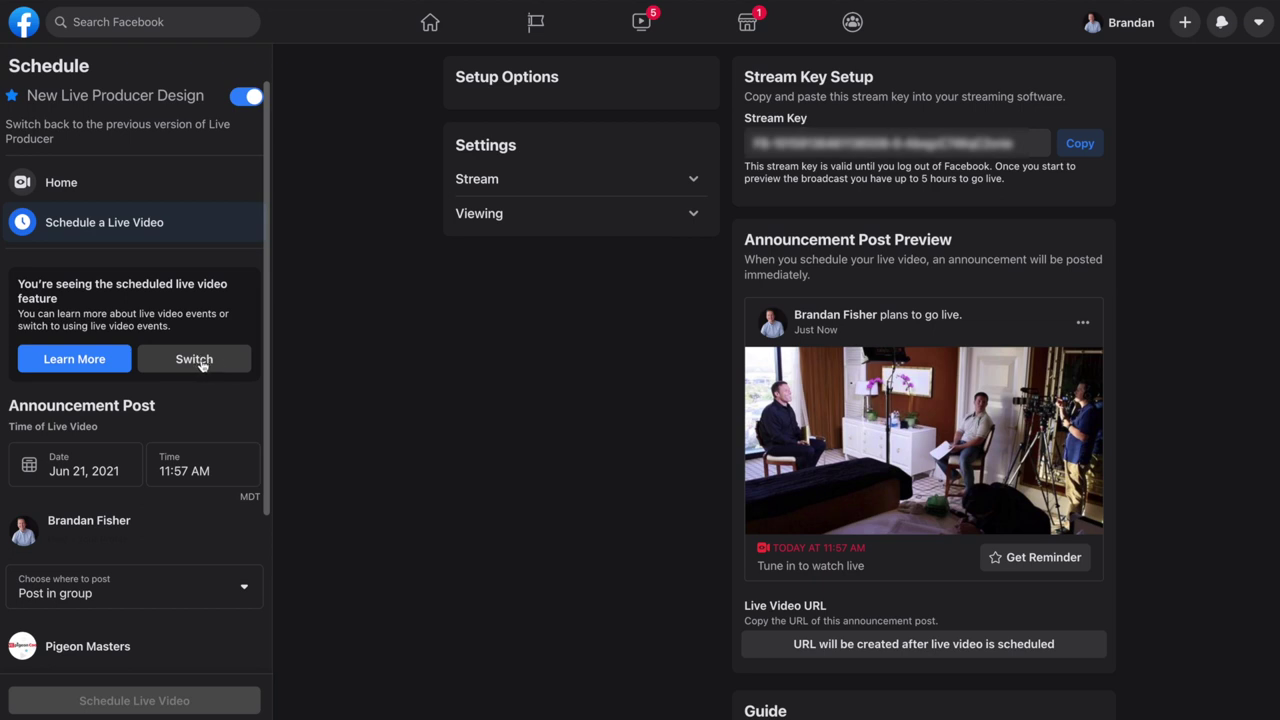
{"action": "scroll", "coordinate": [202, 367], "scroll_direction": "down", "scroll_amount": 3}
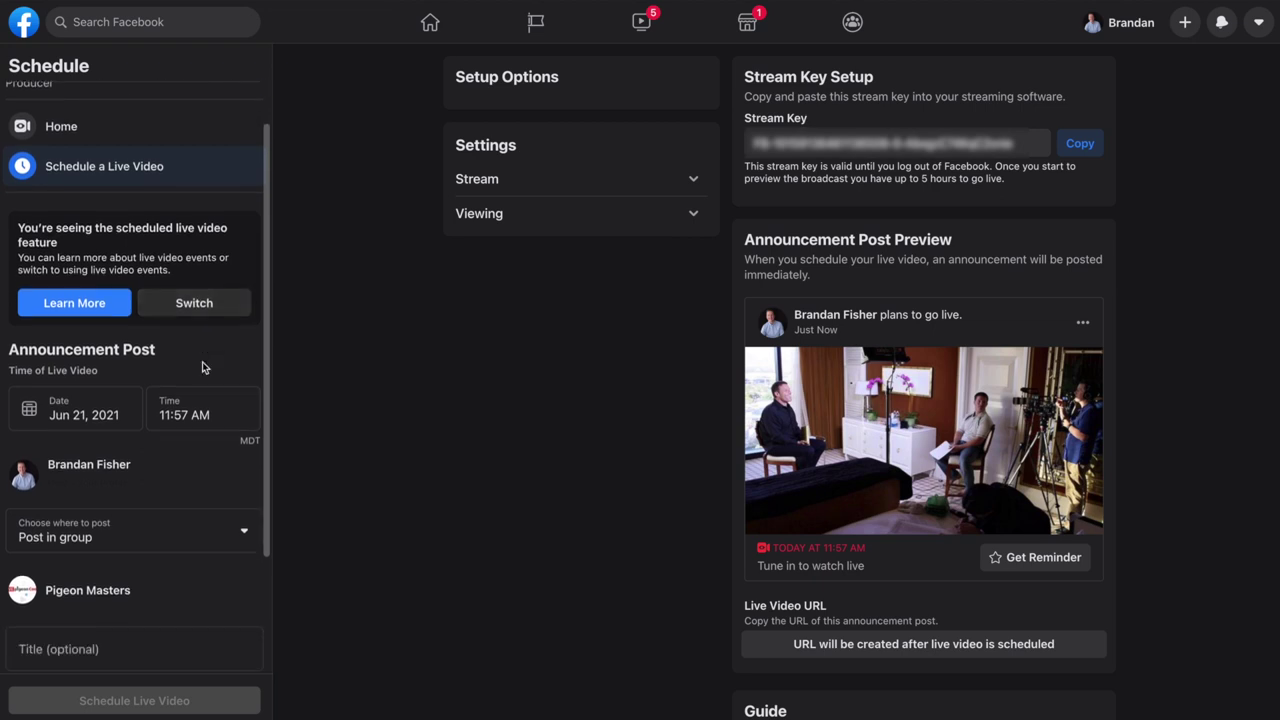
{"action": "scroll", "coordinate": [202, 367], "scroll_direction": "down", "scroll_amount": 2}
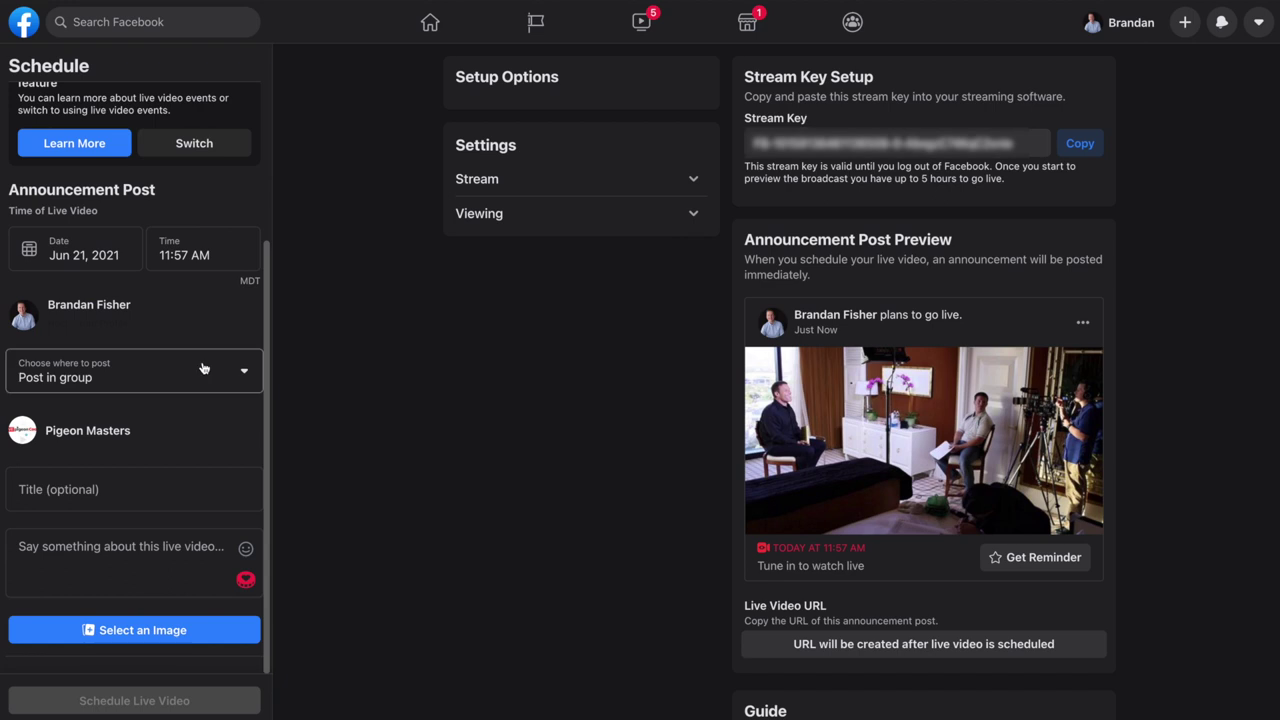